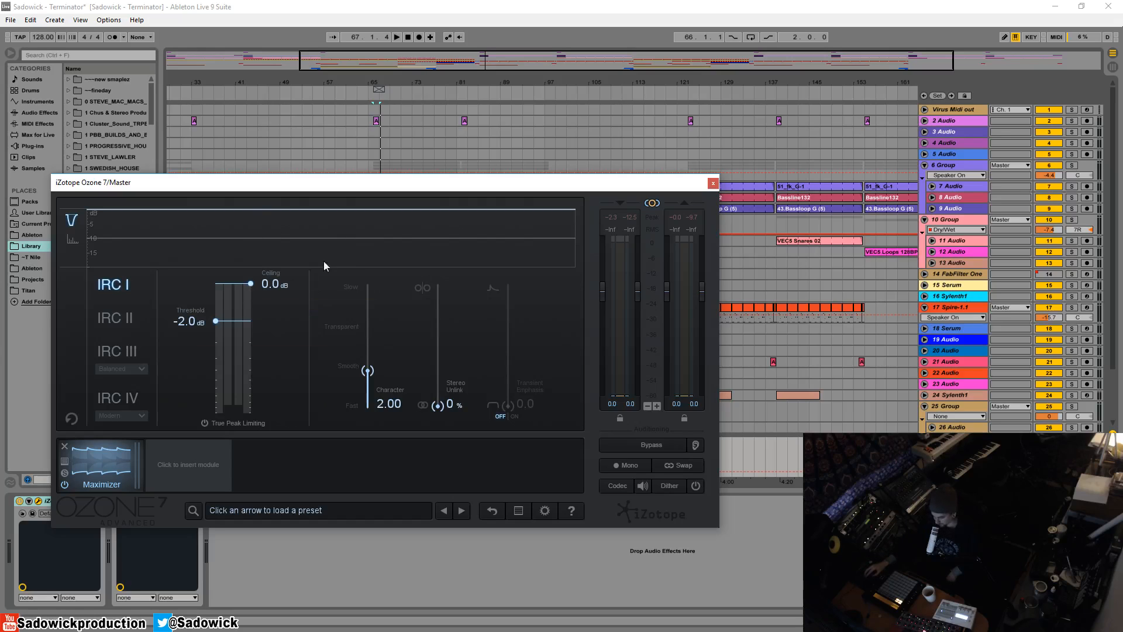
- Play the track and lower the Maximizer's threshold to -7.2 dB
left_click_drag(216, 321, 214, 309)
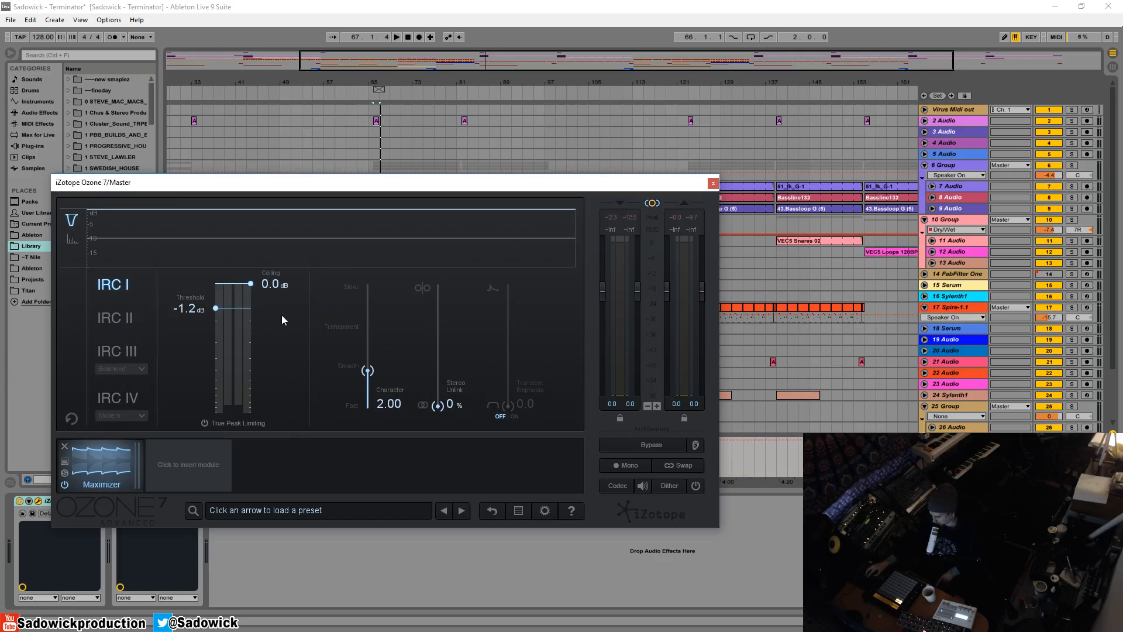
key("space")
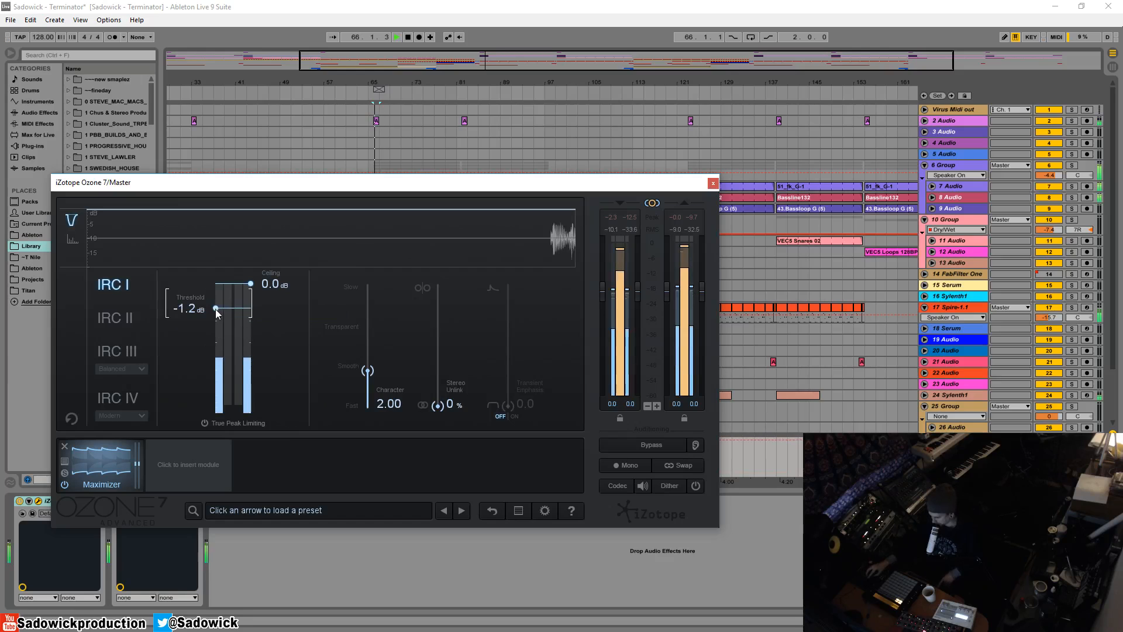
left_click_drag(215, 309, 223, 379)
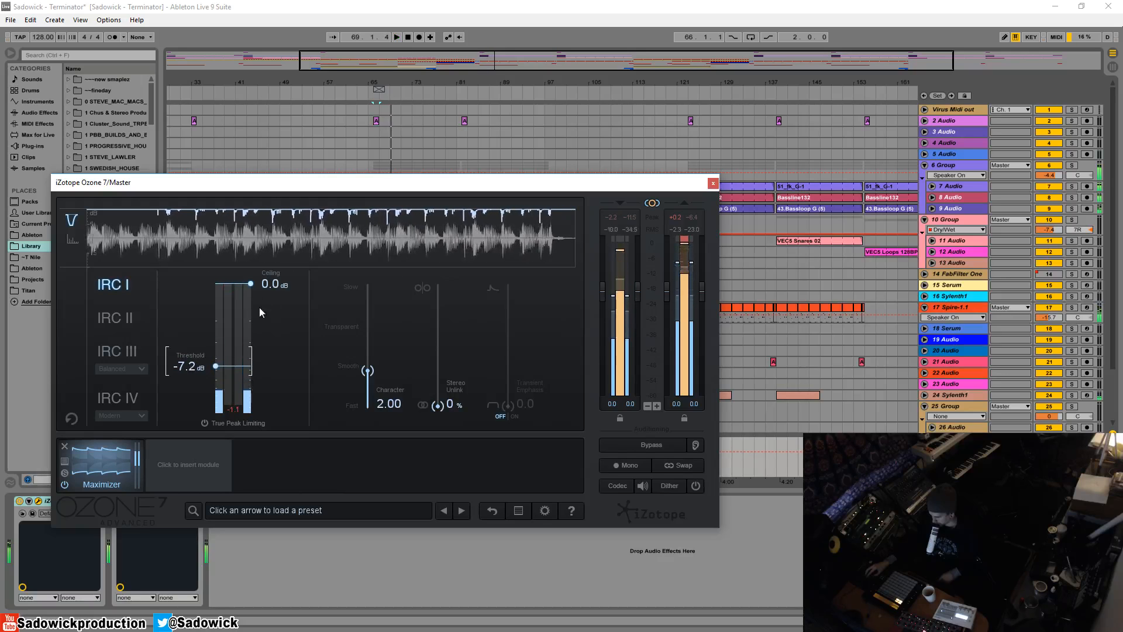
key("space")
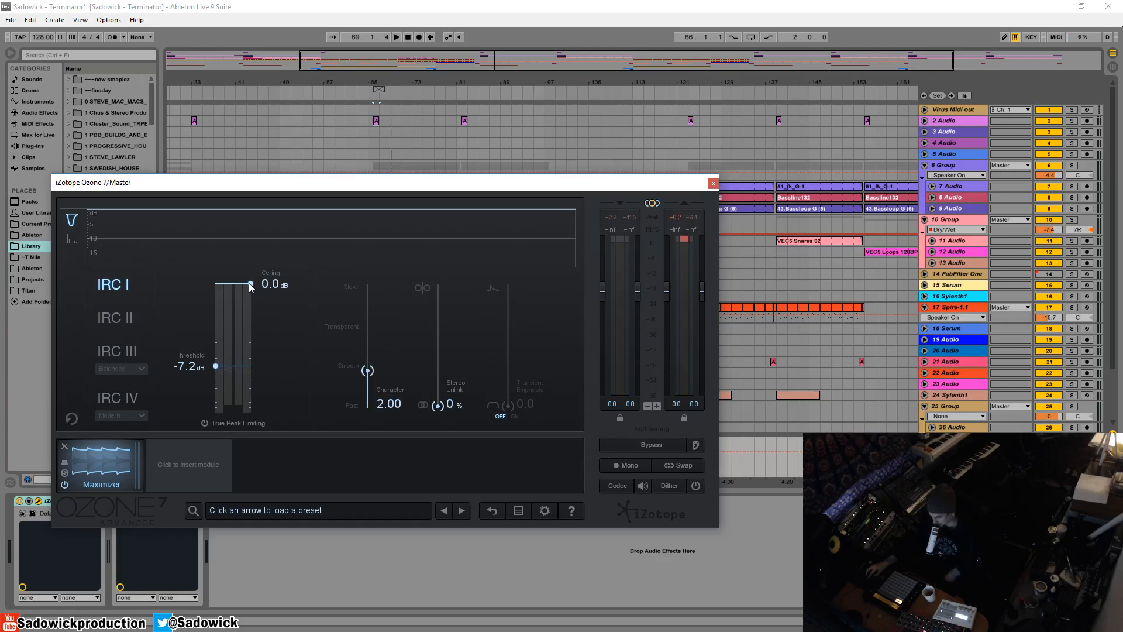
- Set the Maximizer's ceiling to -0.1 dB and enable True Peak Limiting
left_click_drag(248, 283, 253, 289)
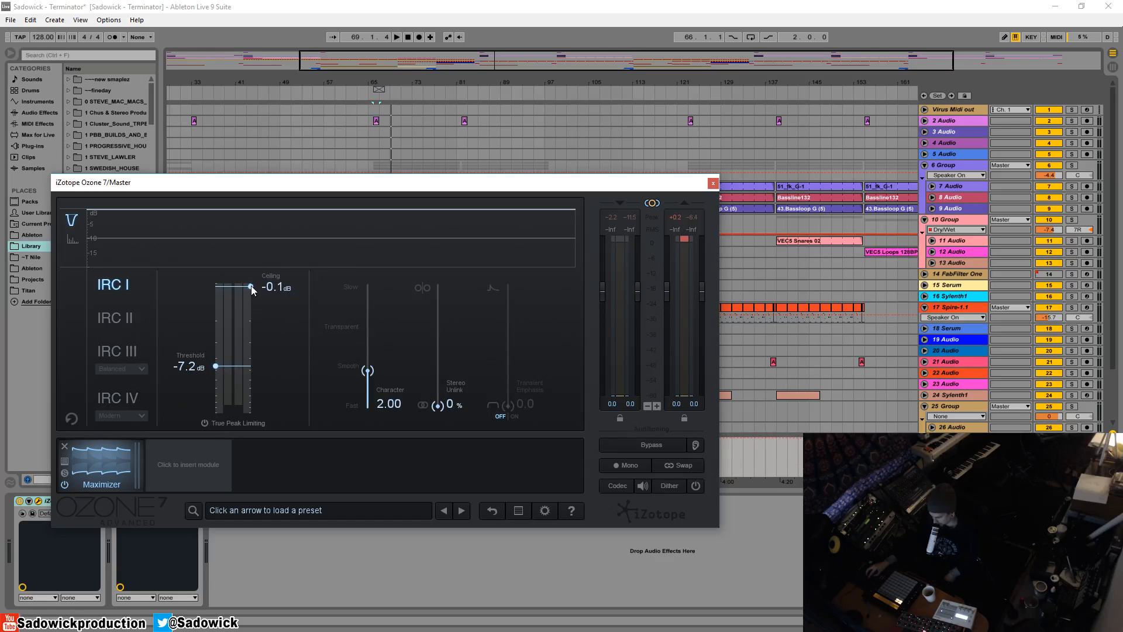
left_click(208, 422)
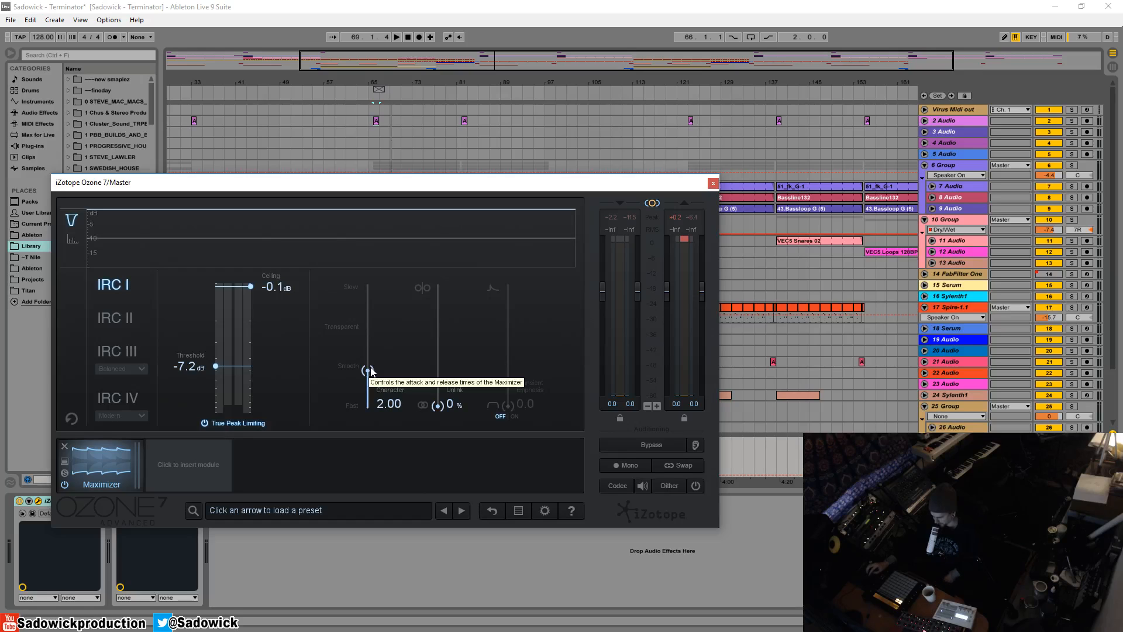
- Compare the Maximizer's Character at 5.61, 0.00, 5.55 and 10.00 while auditioning the track
key("space")
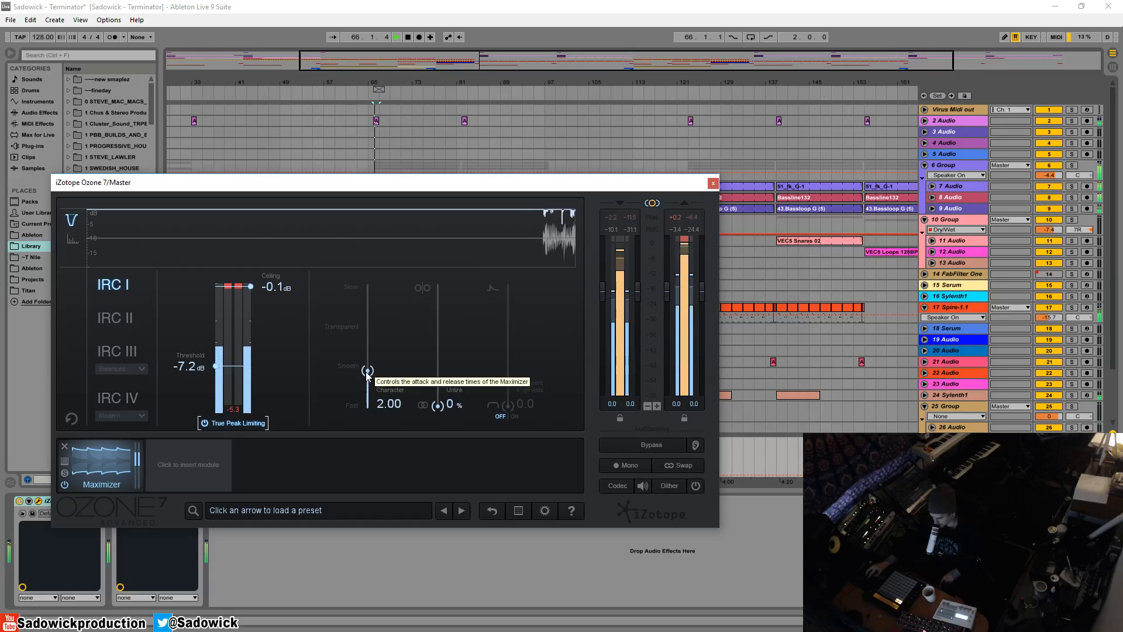
left_click_drag(371, 370, 364, 326)
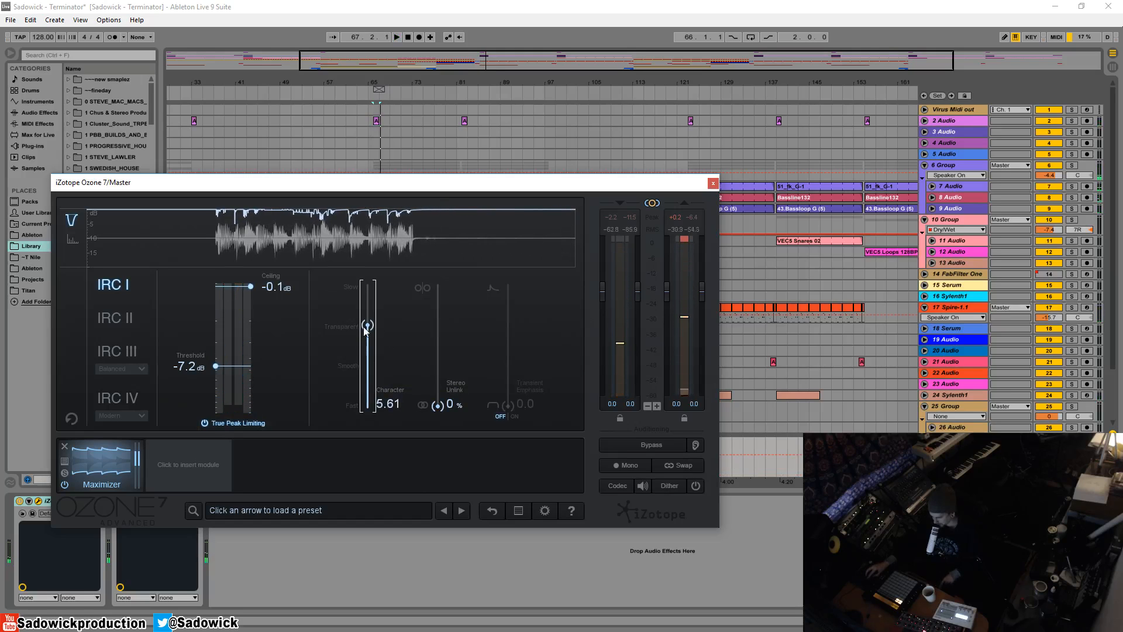
left_click_drag(375, 353, 379, 395)
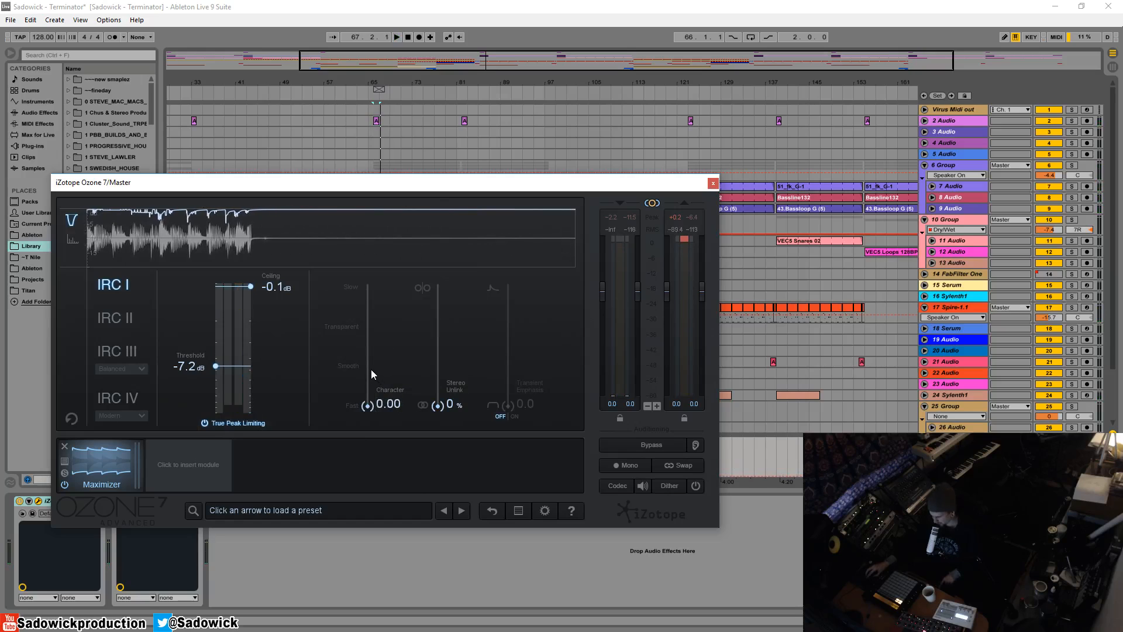
key("space")
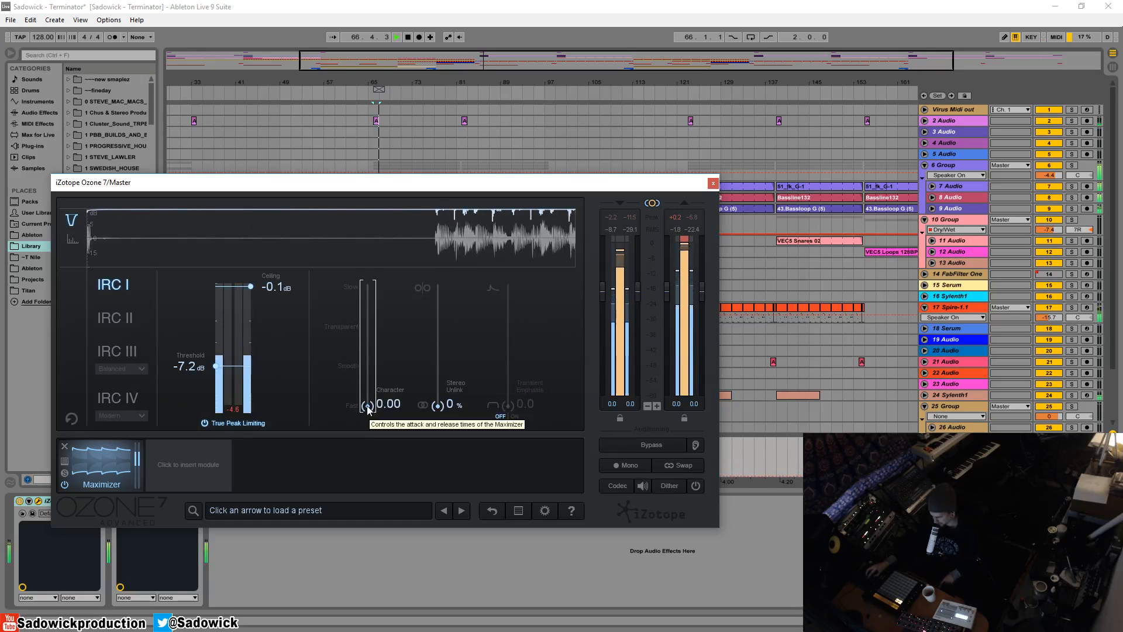
left_click_drag(367, 407, 365, 328)
key("space")
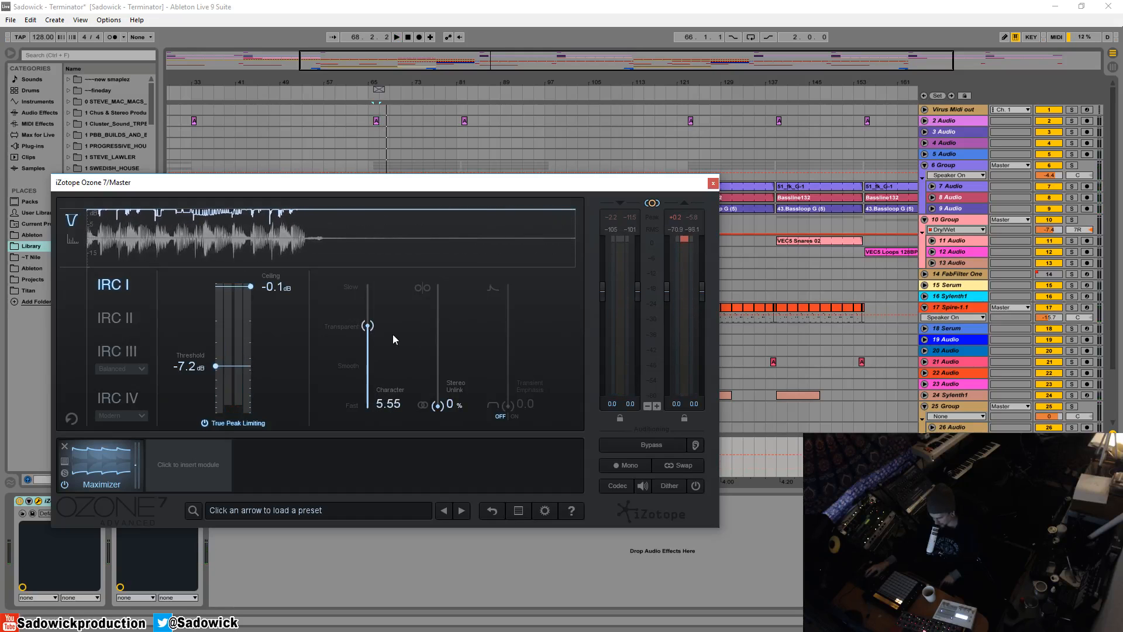
key("space")
left_click_drag(367, 326, 372, 286)
key("space")
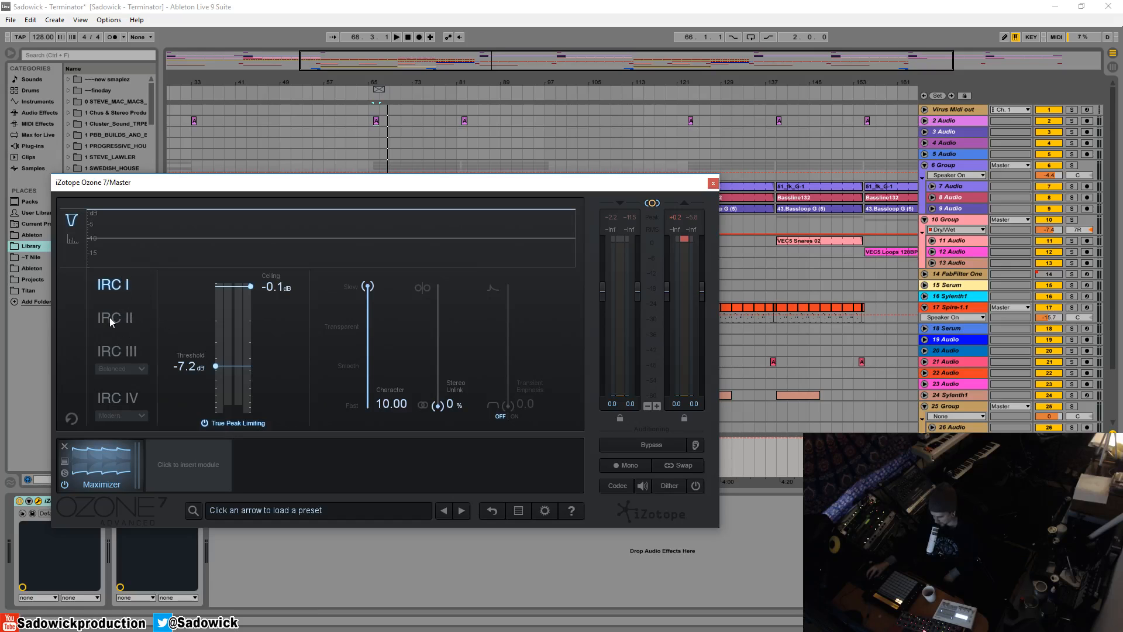
- Examine the style options offered by the IRC III and IRC IV limiting modes and return to IRC I
left_click(119, 353)
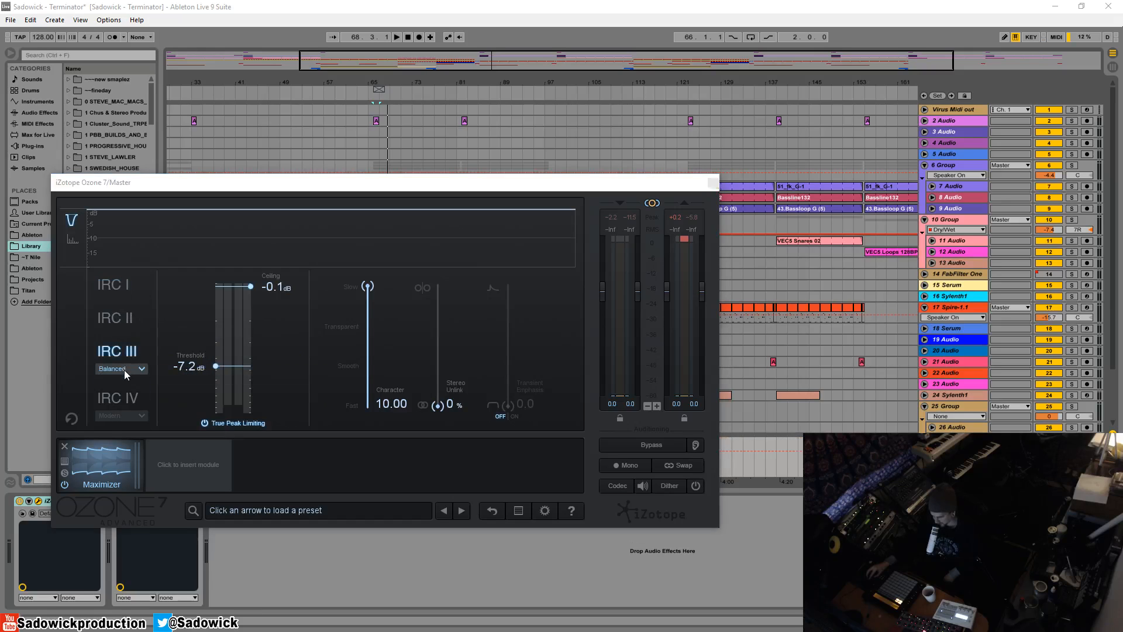
left_click(124, 370)
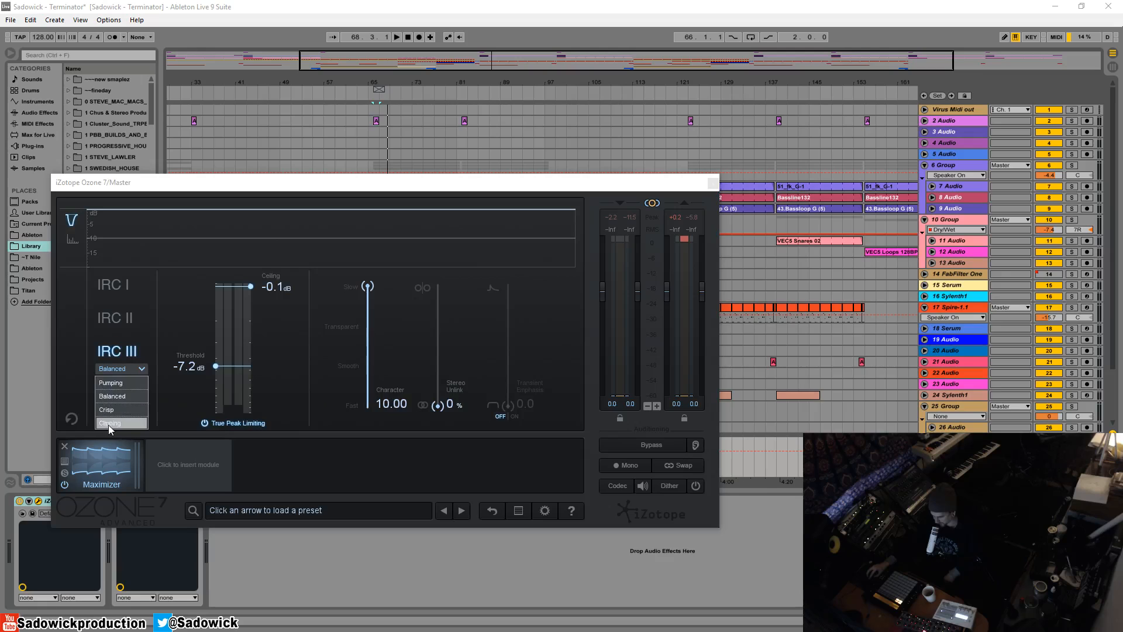
left_click(149, 345)
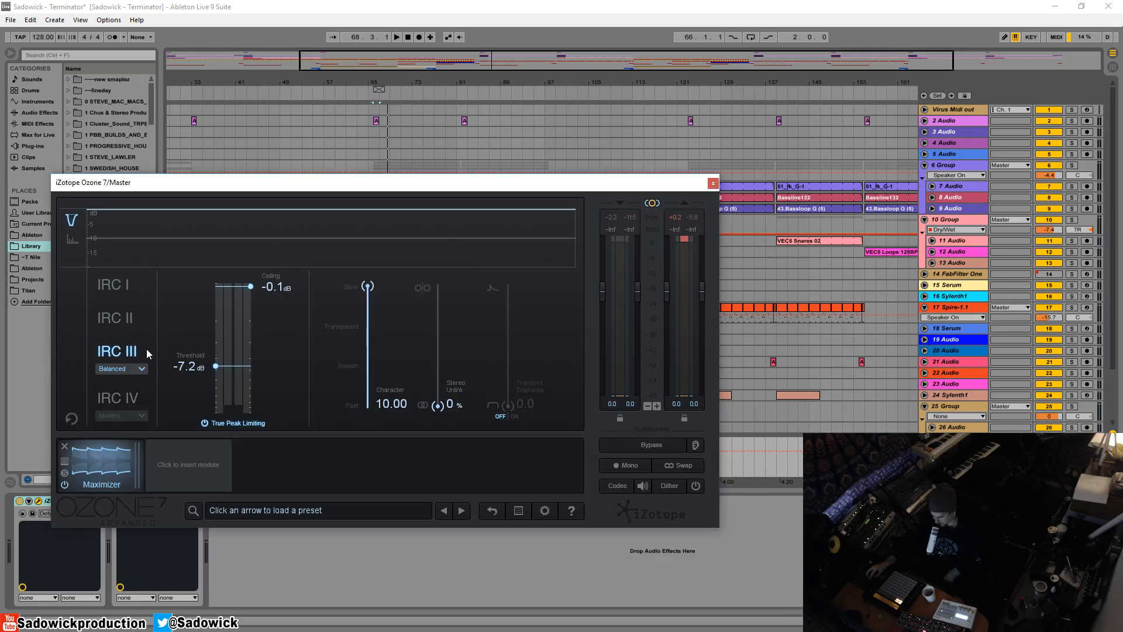
left_click(120, 398)
left_click(141, 416)
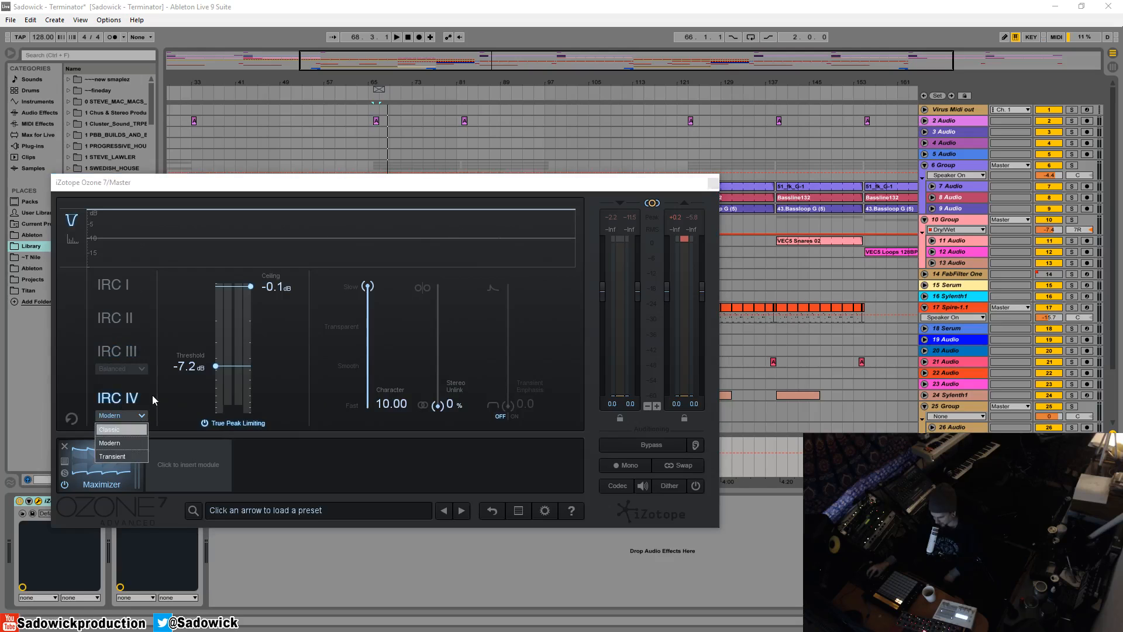
left_click(152, 394)
left_click(130, 360)
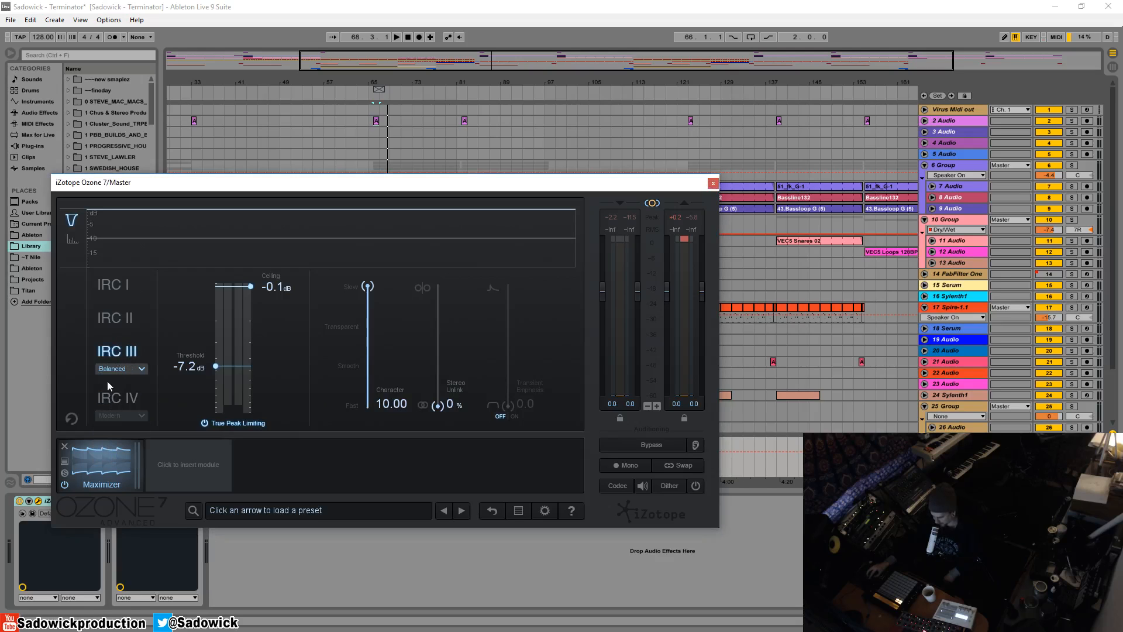
left_click(118, 285)
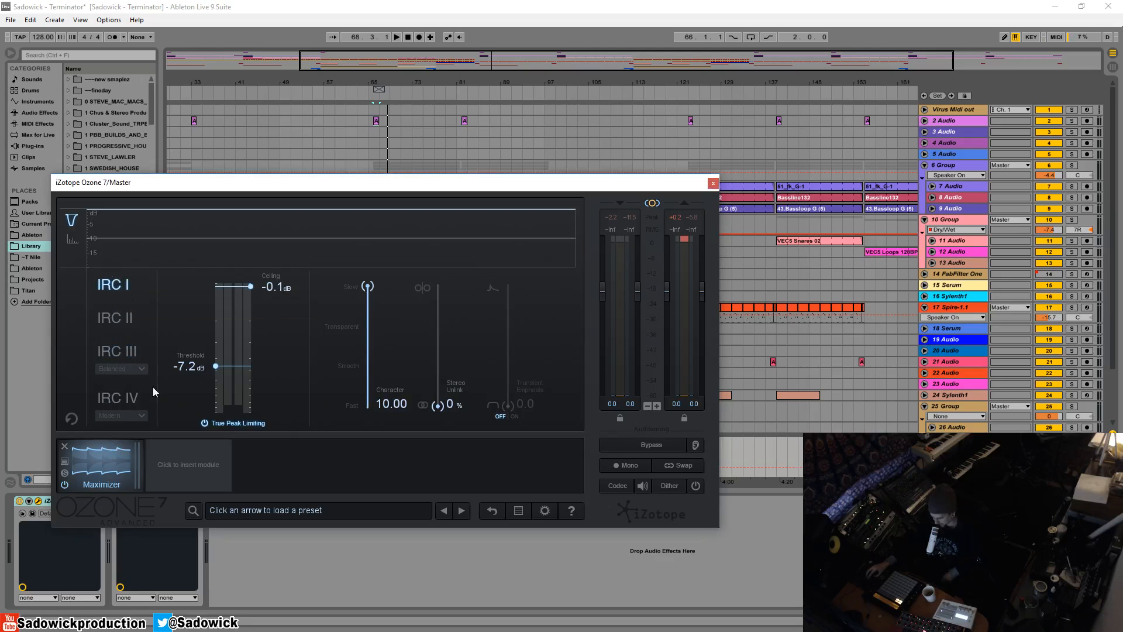
- Set the Character to 5.55 and compare the playing track with Ozone active and bypassed, leaving it active
left_click_drag(368, 286, 377, 329)
key("space")
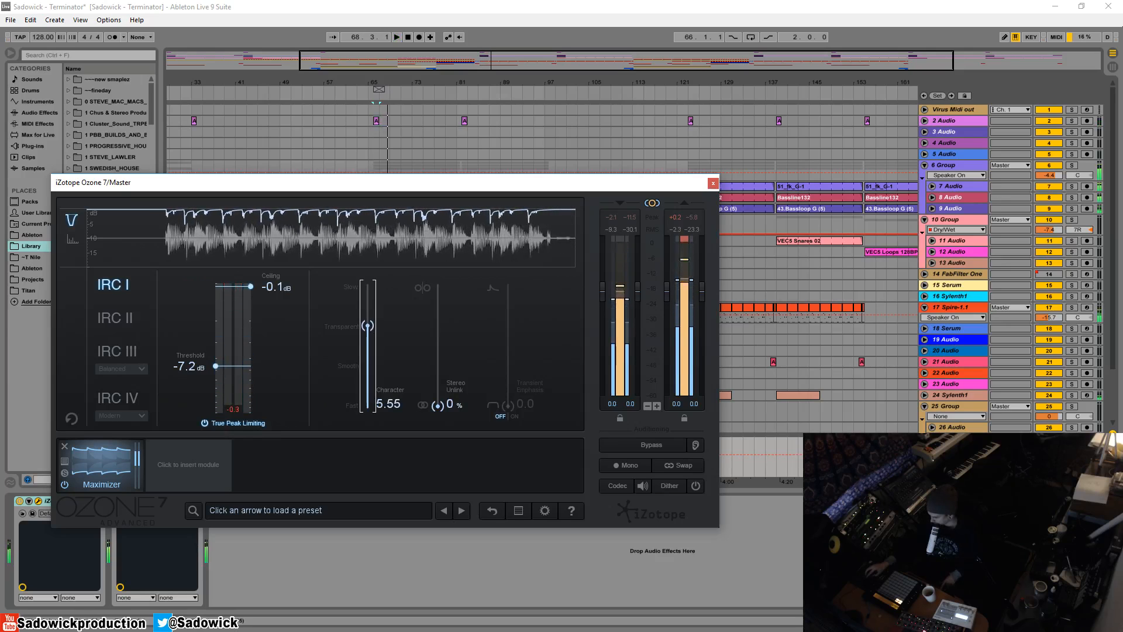
left_click(669, 444)
key("space")
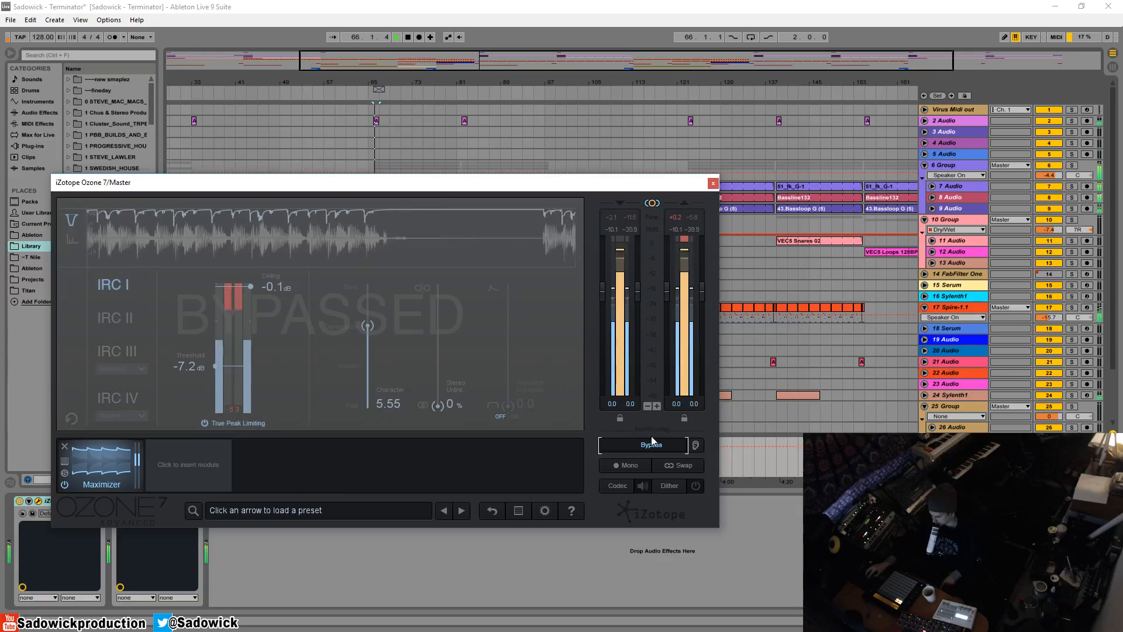
left_click(651, 444)
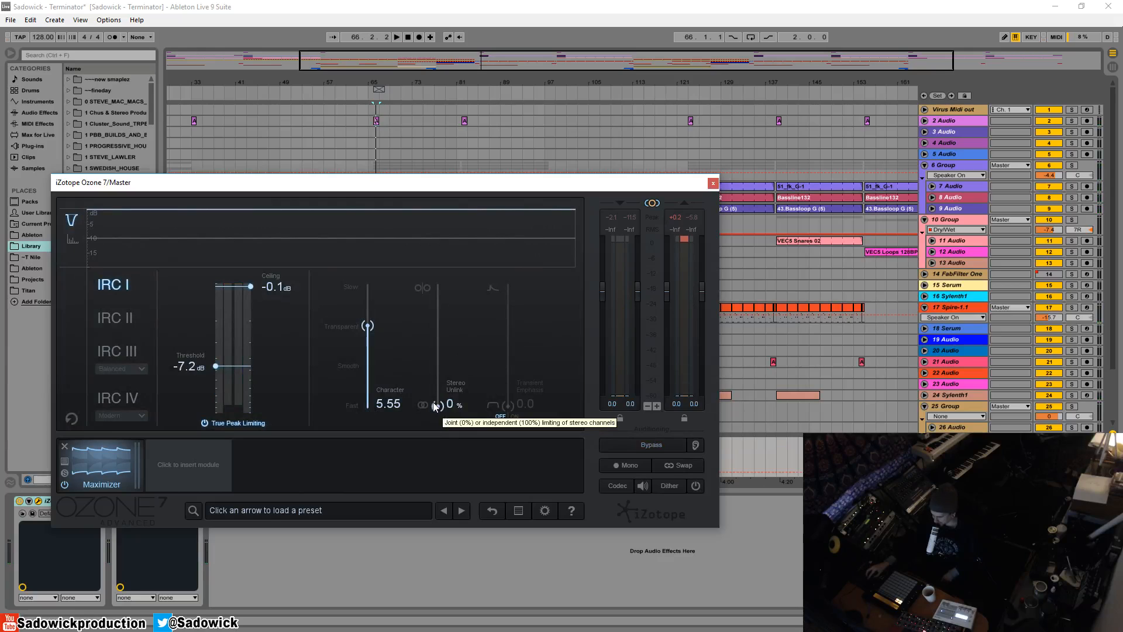
- Try adjusting the Maximizer's Stereo Unlink amount and bring it back to 0 %
left_click_drag(435, 405, 413, 417)
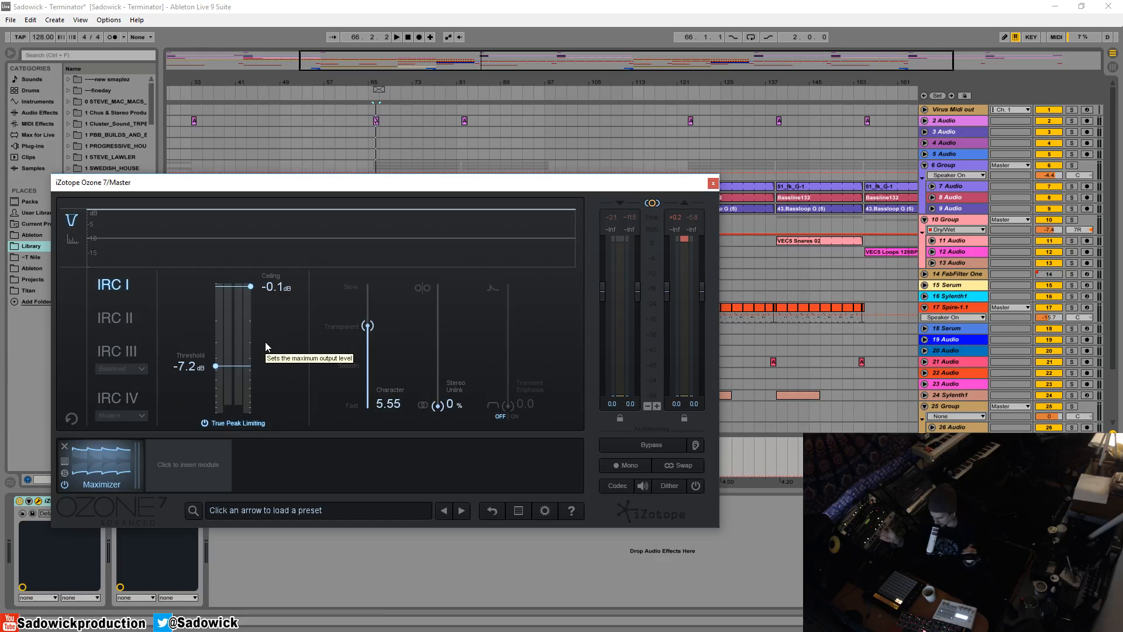
left_click_drag(438, 404, 437, 375)
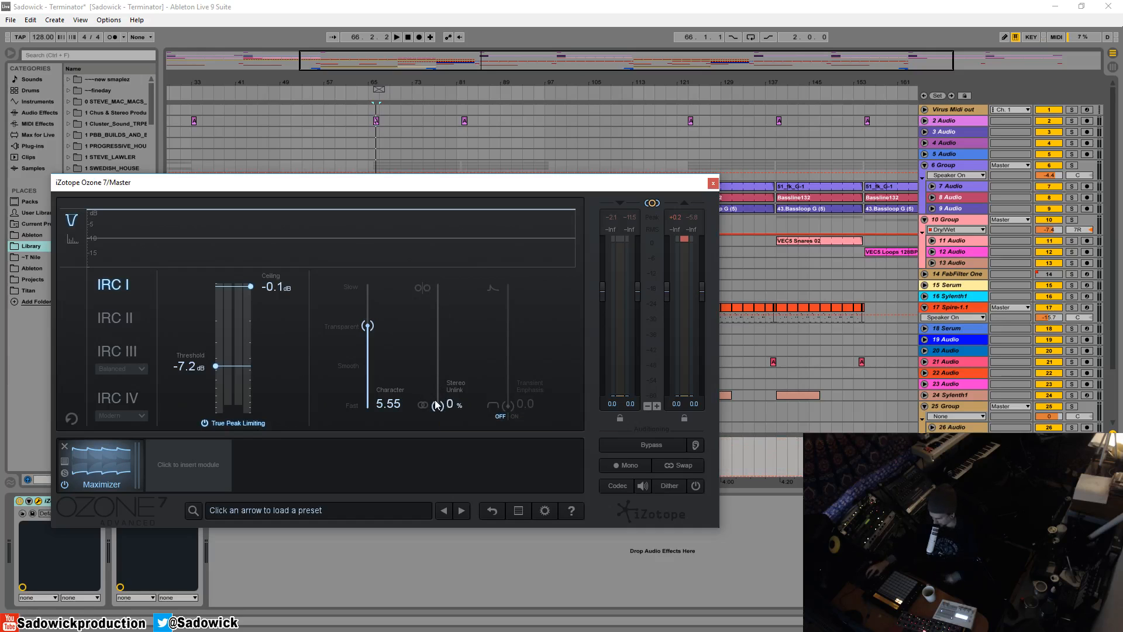
left_click_drag(438, 405, 386, 434)
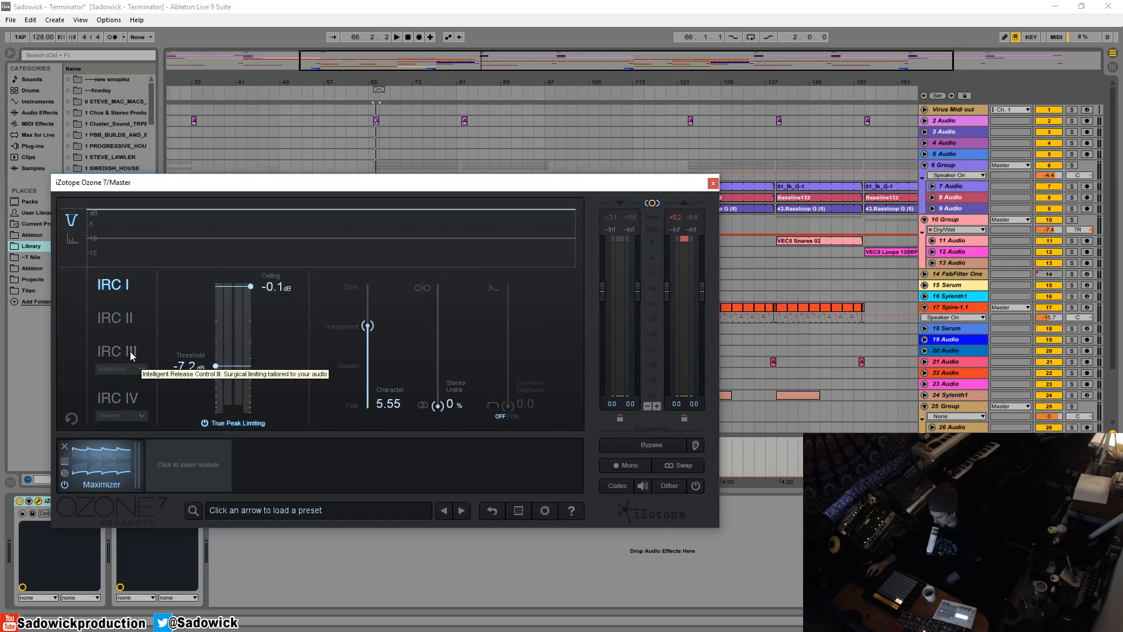
- Check the IRC III style options once more and switch the limiter back to IRC I
left_click(119, 368)
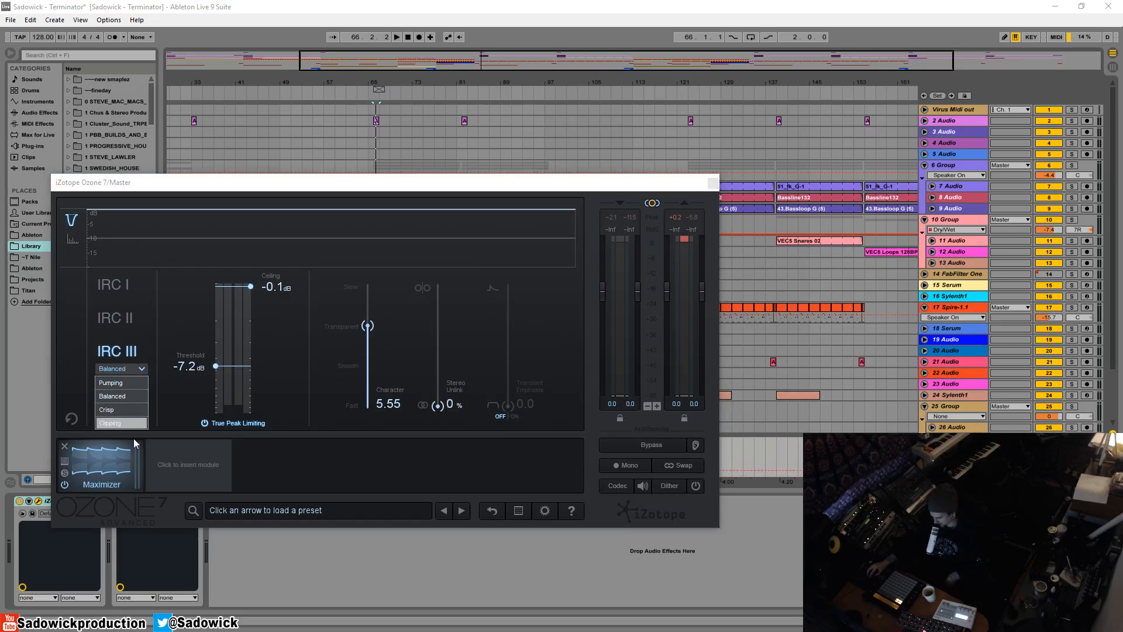
left_click(113, 285)
left_click(112, 284)
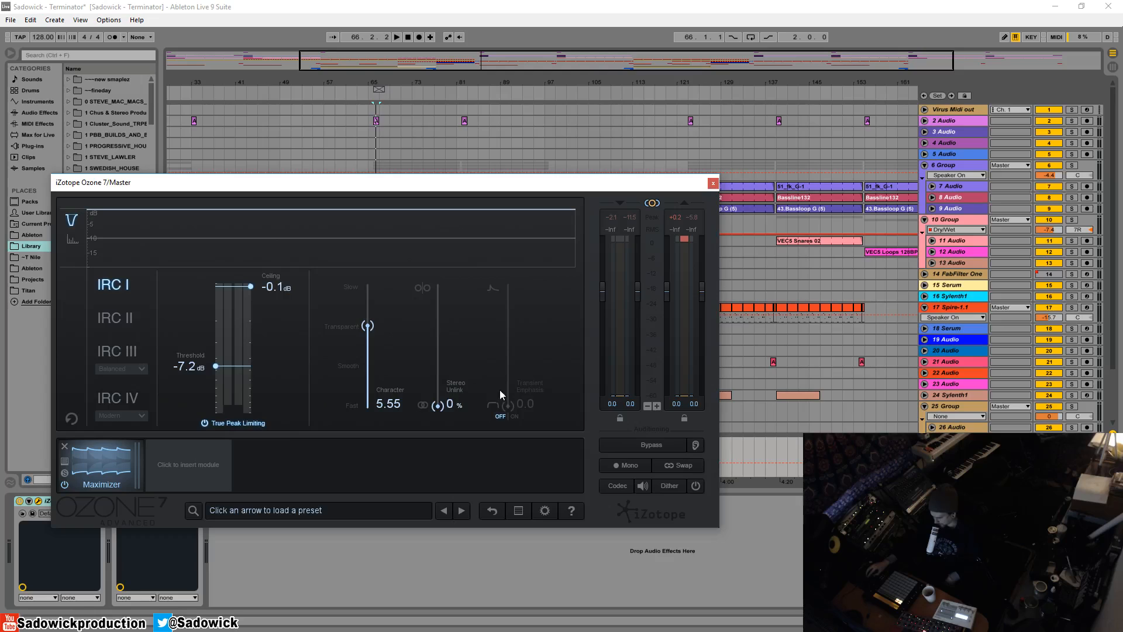
- Turn on Transient Emphasis in the Maximizer
left_click(515, 416)
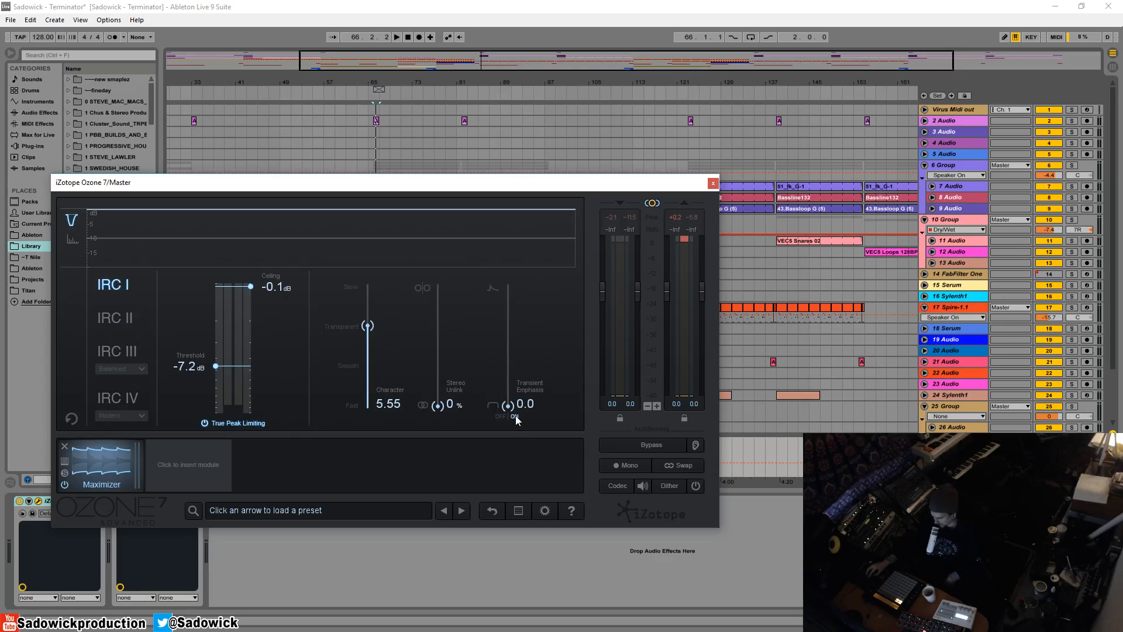